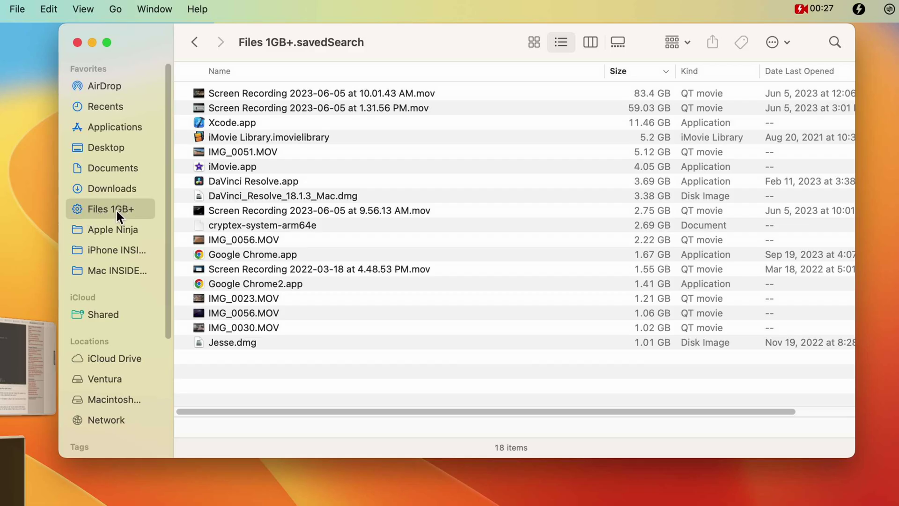
Step: Reveal the current saved search's criteria, then start a new smart folder
{"action": "left_click", "coordinate": [785, 42]}
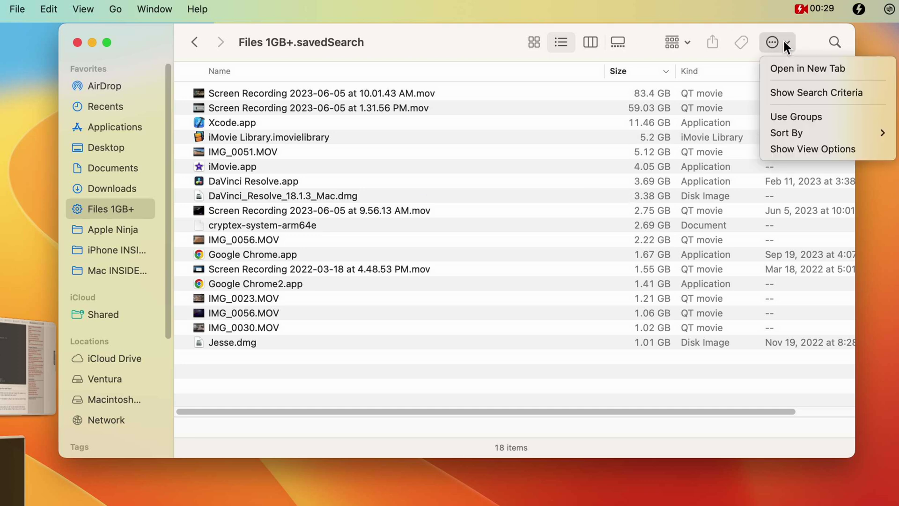
{"action": "left_click", "coordinate": [794, 92]}
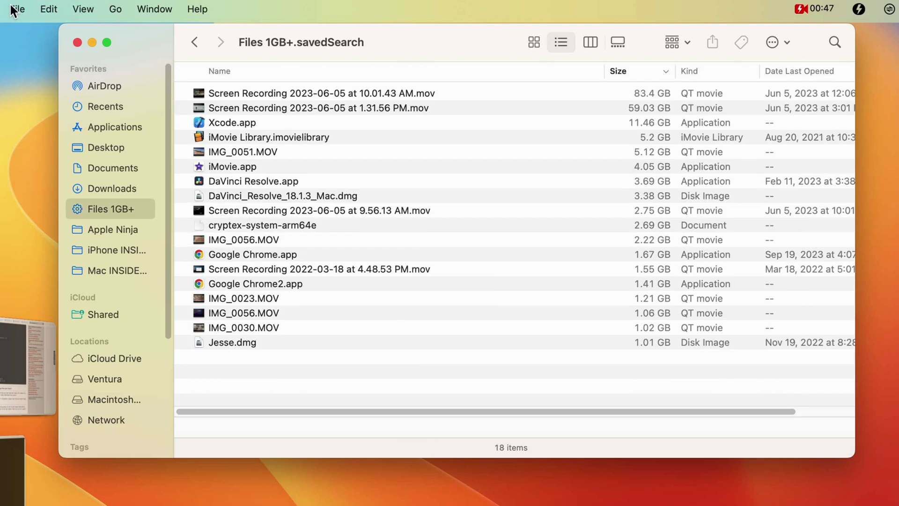
{"action": "left_click", "coordinate": [17, 9]}
{"action": "left_click", "coordinate": [45, 86]}
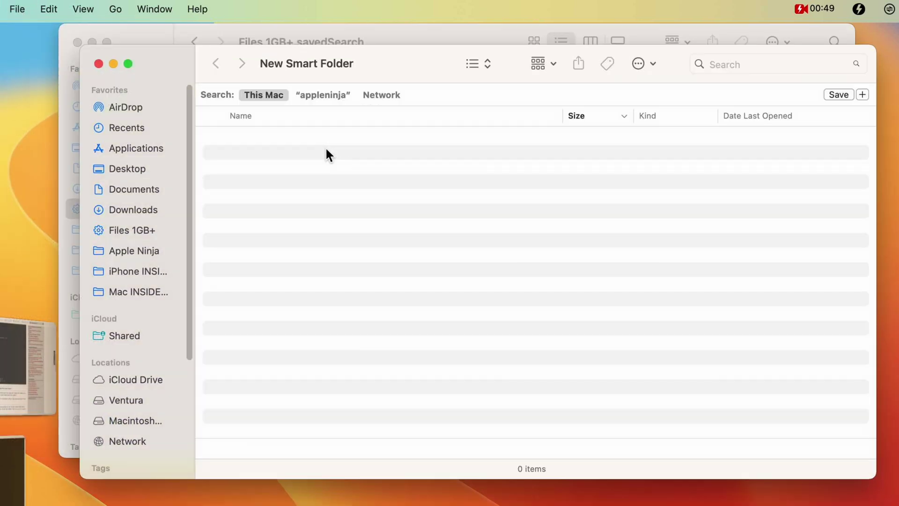
Step: Add a search rule and browse the full attribute list without choosing one
{"action": "left_click", "coordinate": [862, 95]}
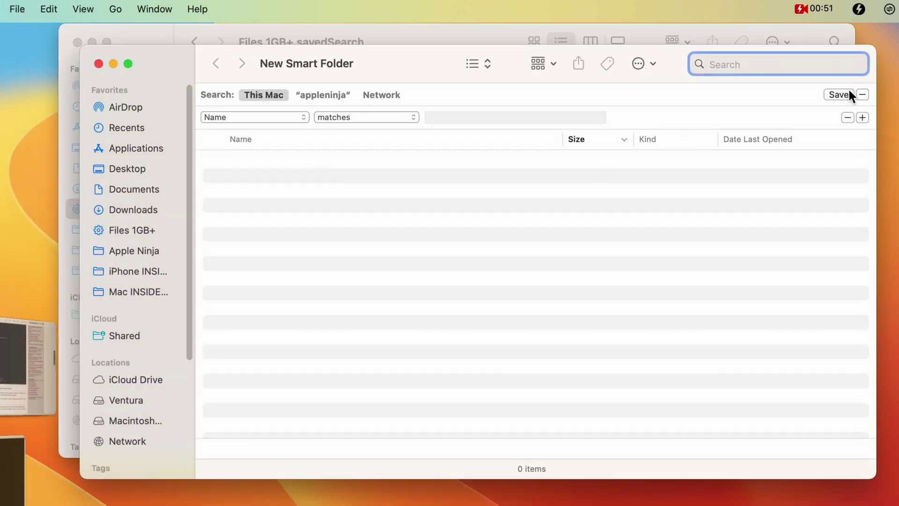
{"action": "left_click", "coordinate": [269, 118]}
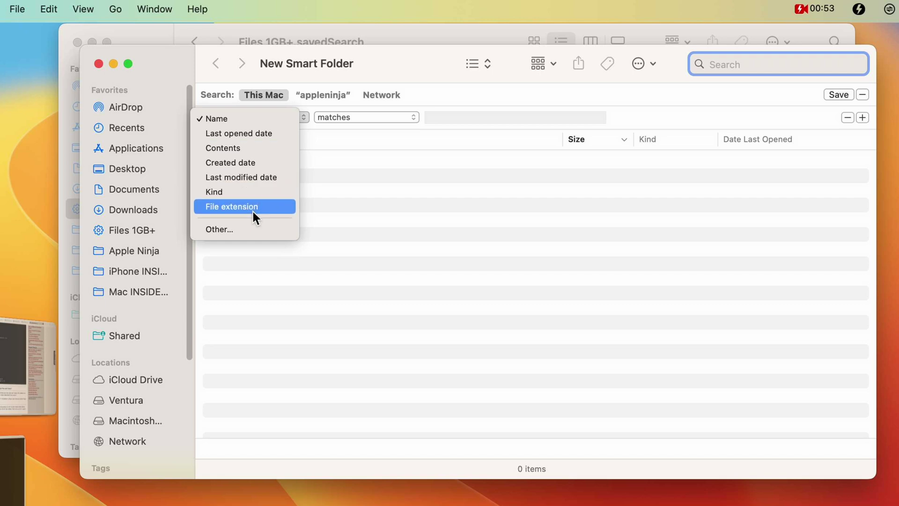
{"action": "left_click", "coordinate": [220, 227]}
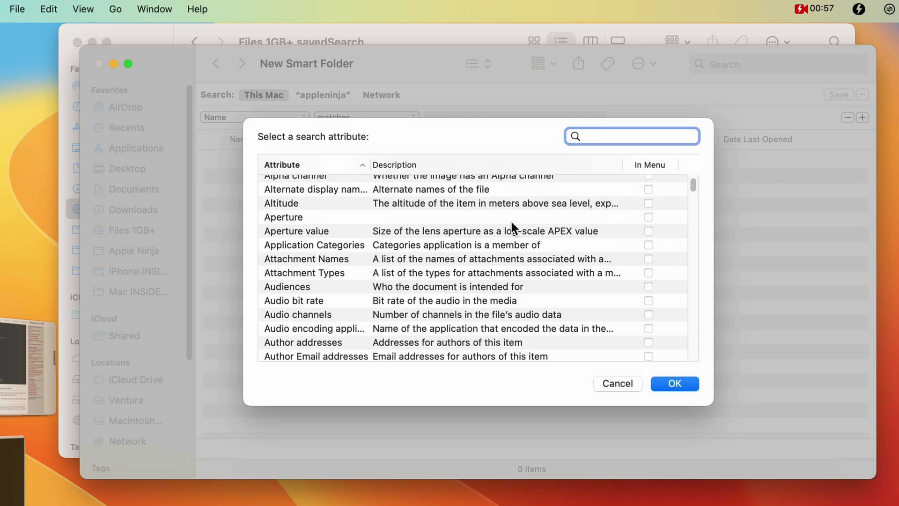
{"action": "scroll", "coordinate": [511, 220], "scroll_direction": "down", "scroll_amount": 15}
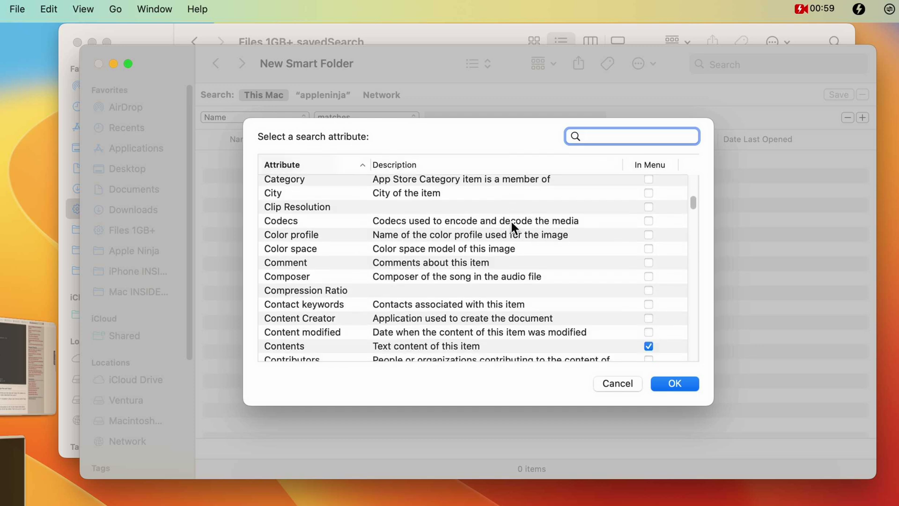
{"action": "scroll", "coordinate": [510, 220], "scroll_direction": "down", "scroll_amount": 15}
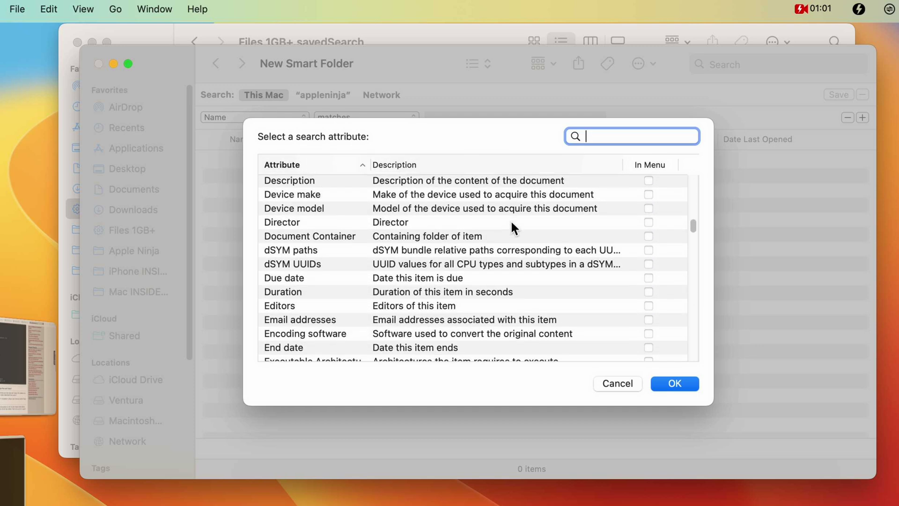
{"action": "scroll", "coordinate": [511, 229], "scroll_direction": "down", "scroll_amount": 15}
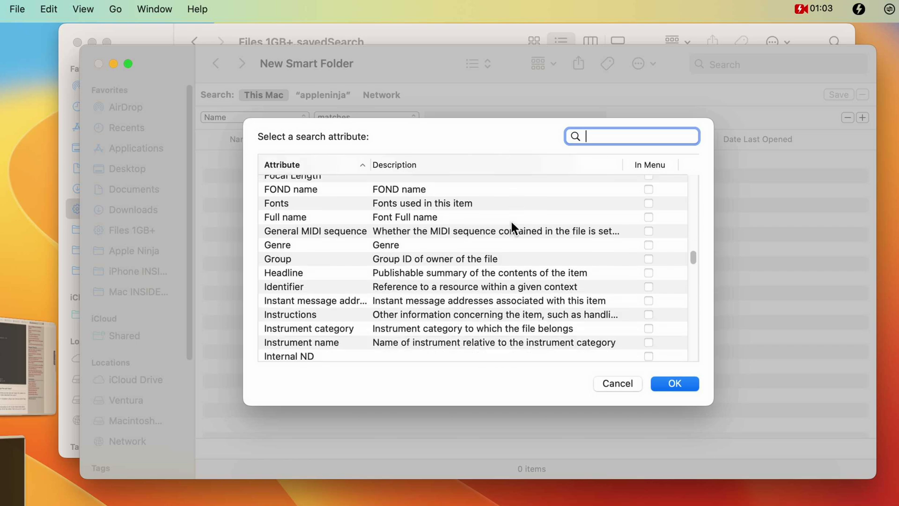
{"action": "scroll", "coordinate": [512, 229], "scroll_direction": "down", "scroll_amount": 15}
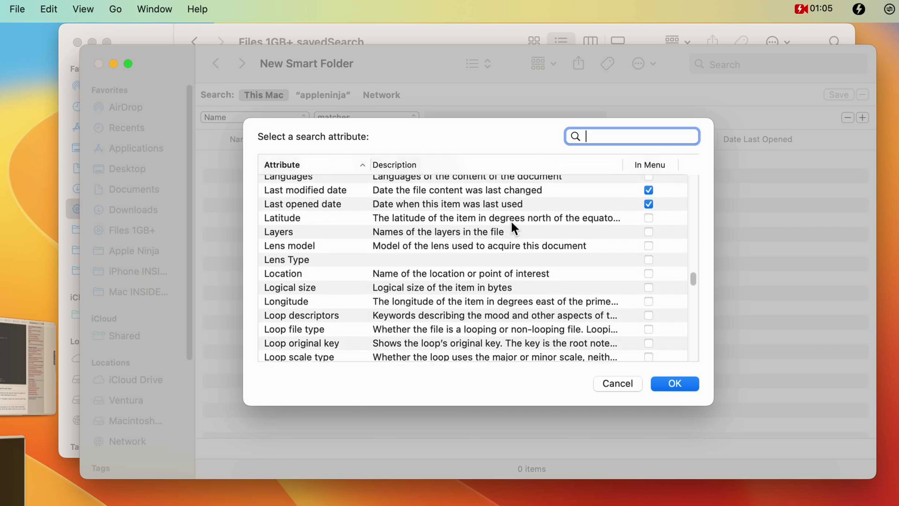
{"action": "scroll", "coordinate": [511, 228], "scroll_direction": "down", "scroll_amount": 20}
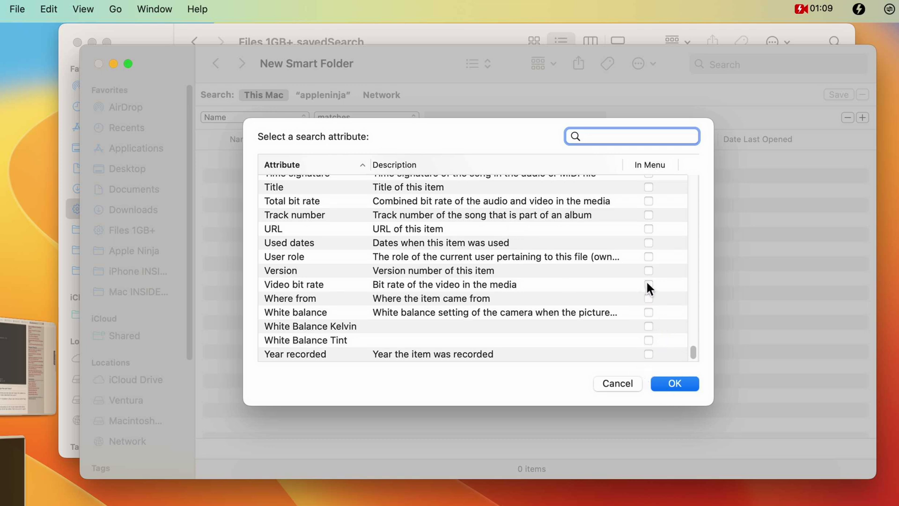
{"action": "left_click", "coordinate": [625, 382]}
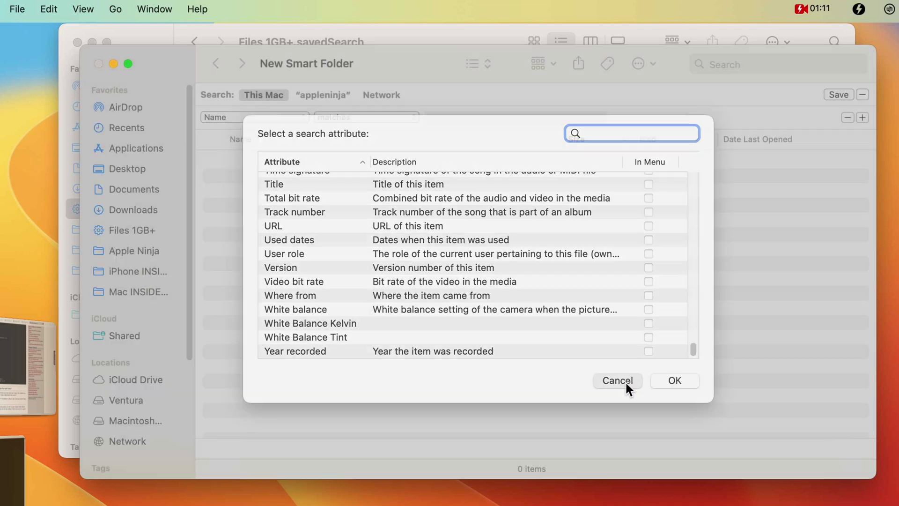
Step: Set the rule to File extension is .sh and name the smart folder Scripts for saving
{"action": "left_click", "coordinate": [239, 118]}
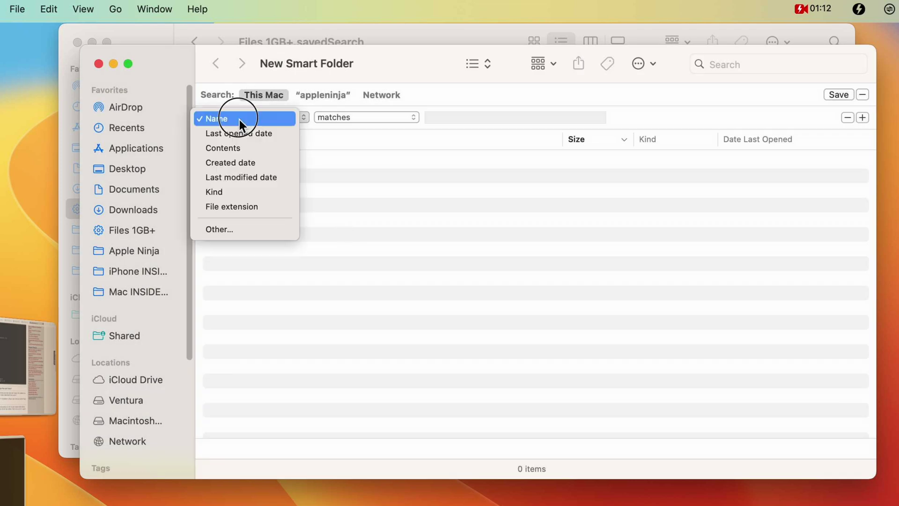
{"action": "left_click", "coordinate": [241, 207]}
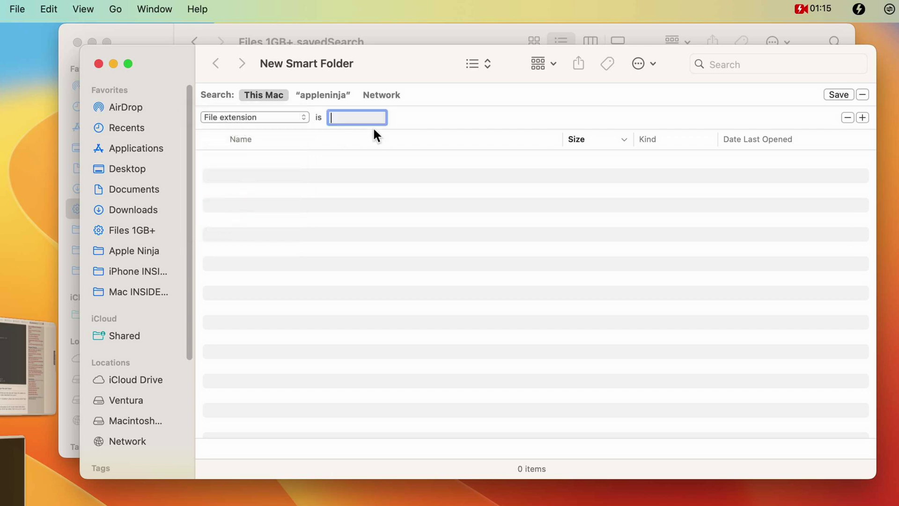
{"action": "type", "text": ".sh"}
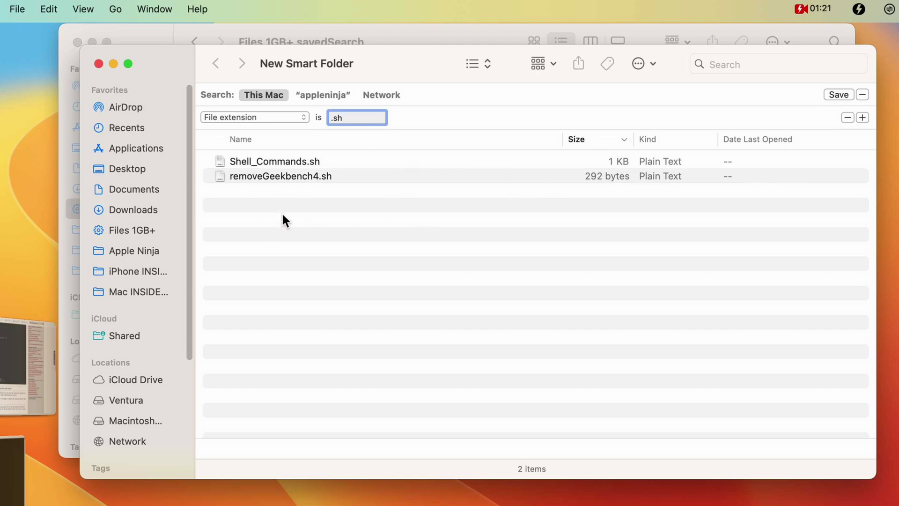
{"action": "left_click", "coordinate": [276, 163]}
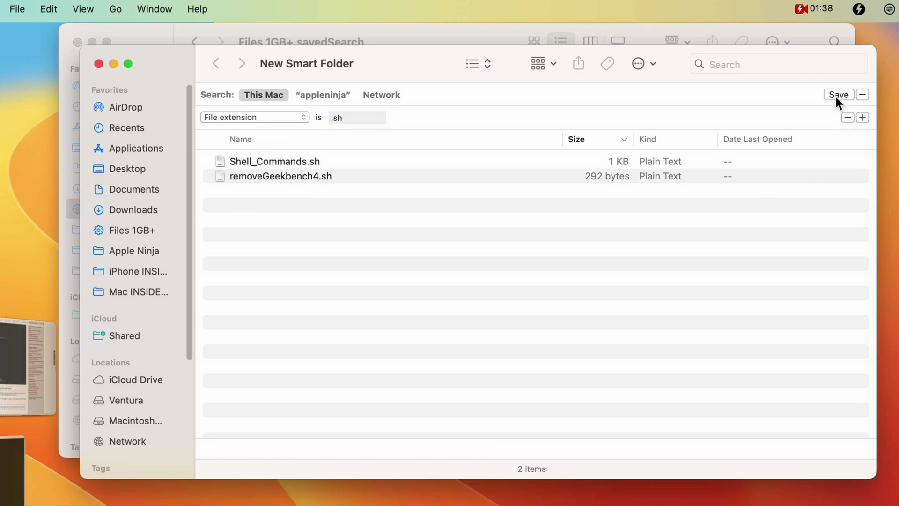
{"action": "left_click", "coordinate": [838, 94]}
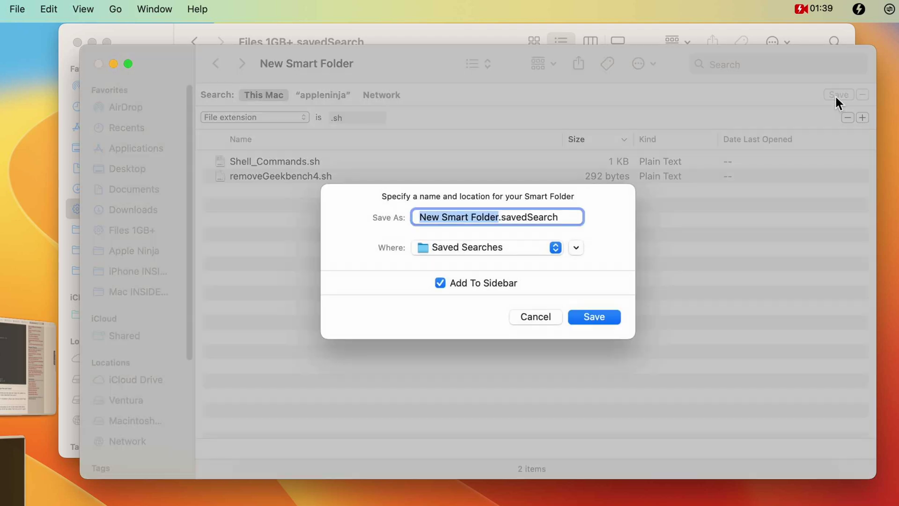
{"action": "type", "text": "Scripts"}
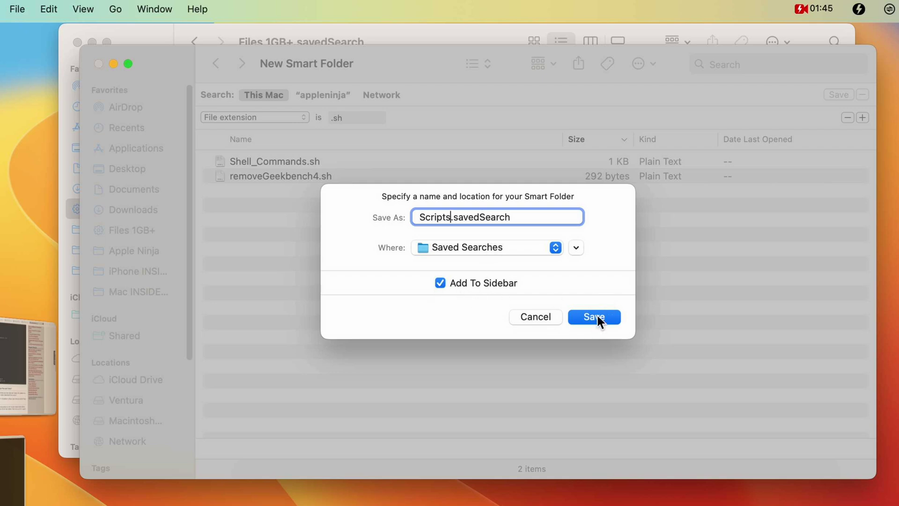
Step: Save the Scripts smart folder and remove its shortcut from the Favorites sidebar
{"action": "left_click", "coordinate": [597, 315]}
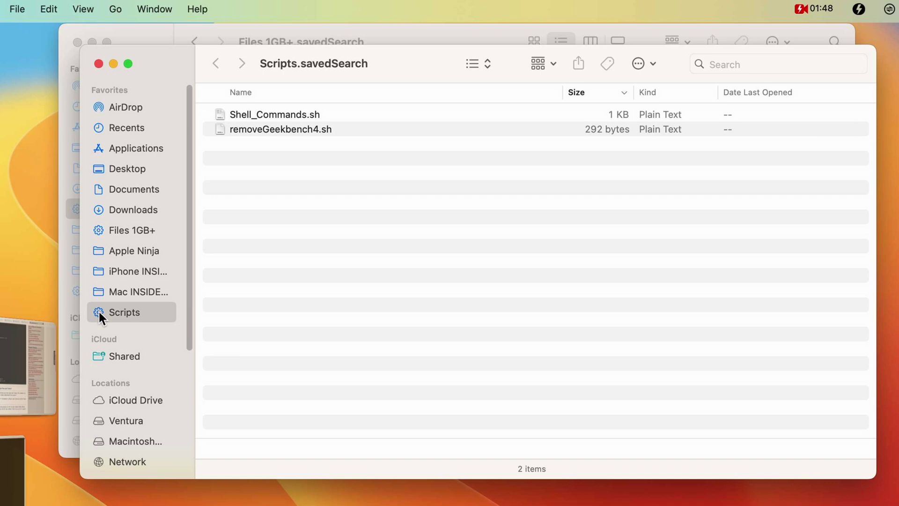
{"action": "left_click_drag", "start_coordinate": [99, 313], "coordinate": [100, 249]}
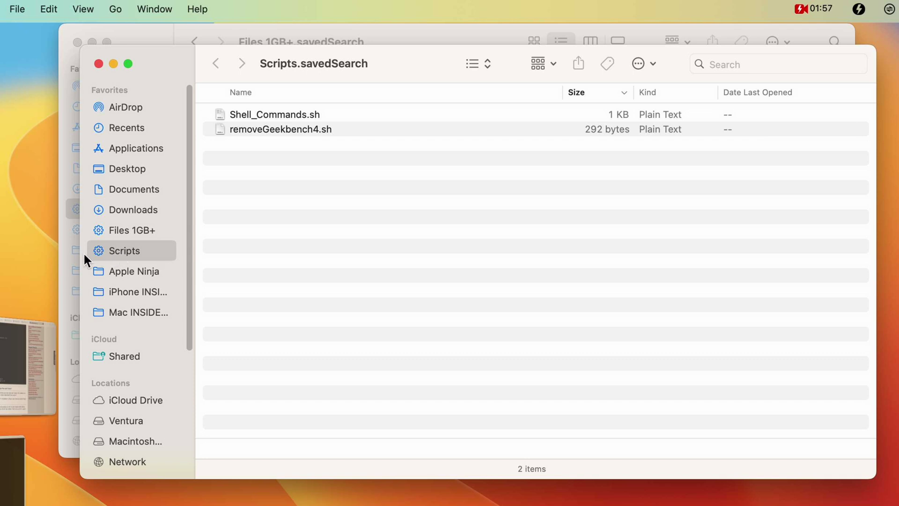
{"action": "right_click", "coordinate": [119, 250]}
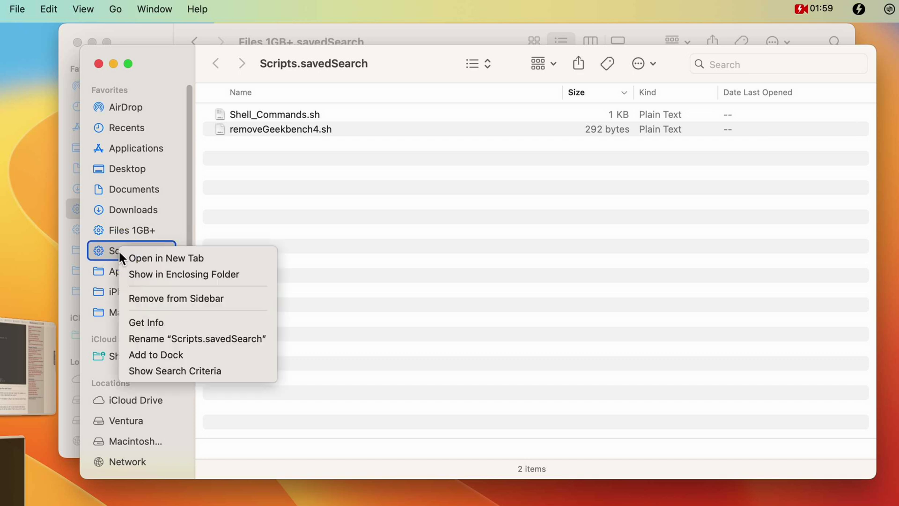
{"action": "left_click", "coordinate": [156, 295]}
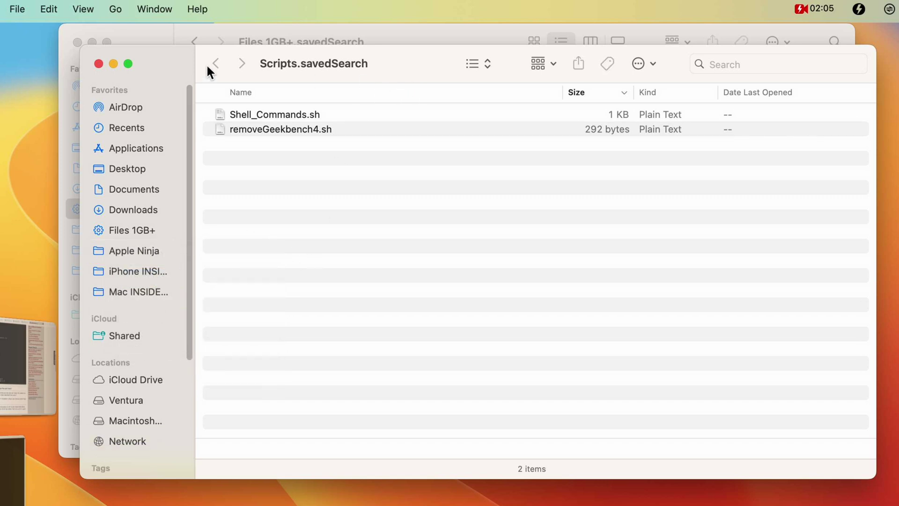
Step: Reopen Scripts.savedSearch via Spotlight, then switch to Files 1GB+ and bring up its options
{"action": "left_click", "coordinate": [98, 63]}
{"action": "key", "text": "super+space"}
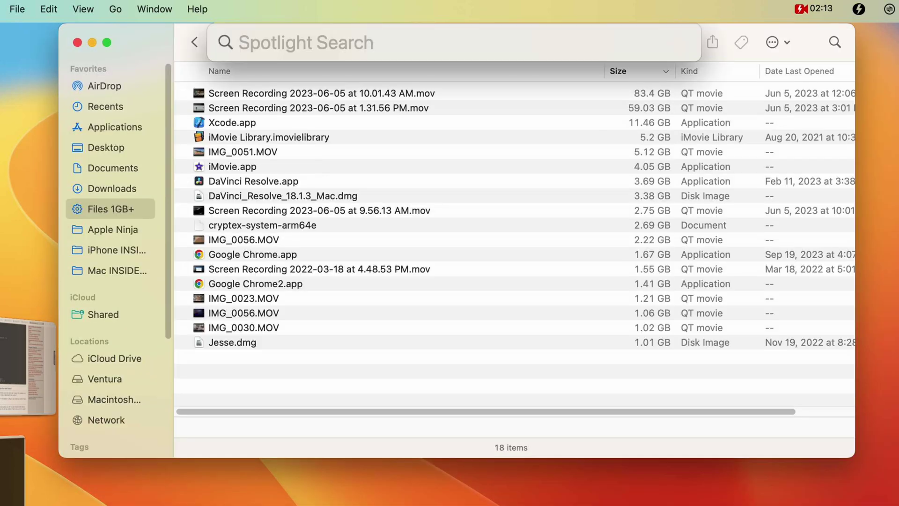
{"action": "type", "text": "scripts.savedSearch"}
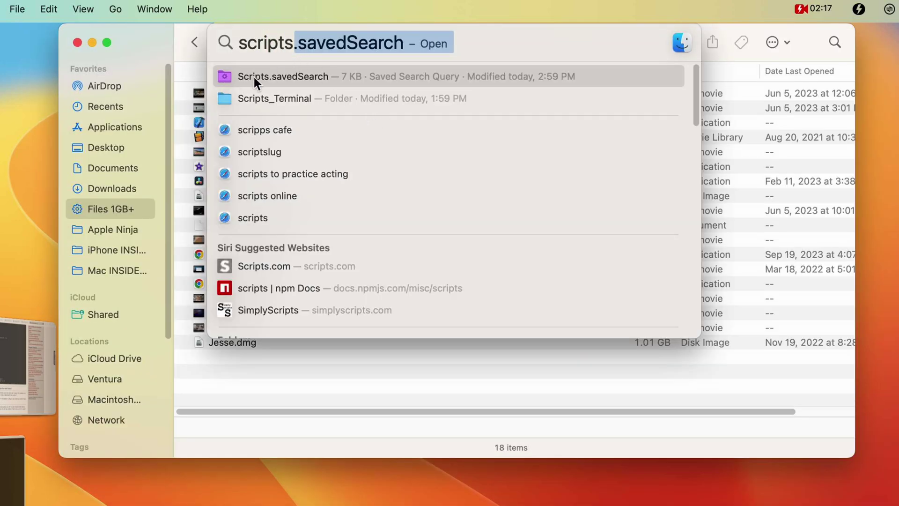
{"action": "left_click", "coordinate": [248, 75]}
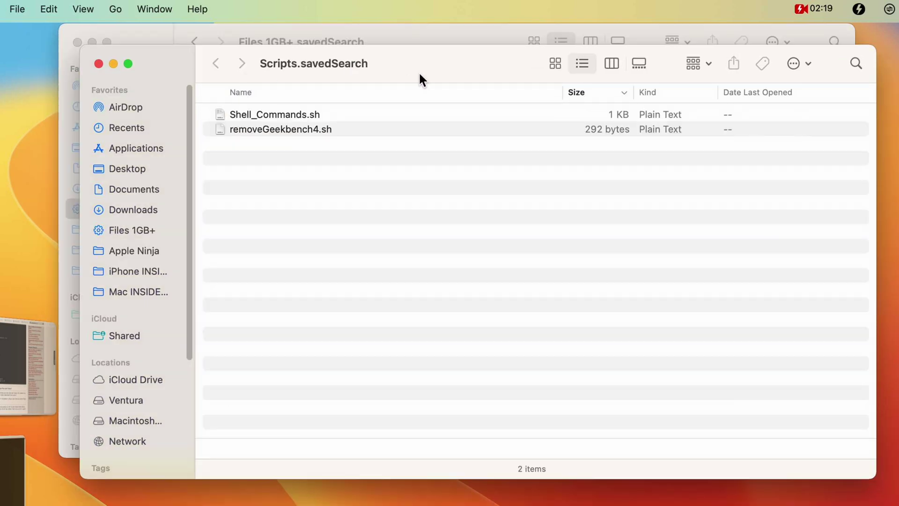
{"action": "left_click_drag", "start_coordinate": [432, 57], "coordinate": [471, 102]}
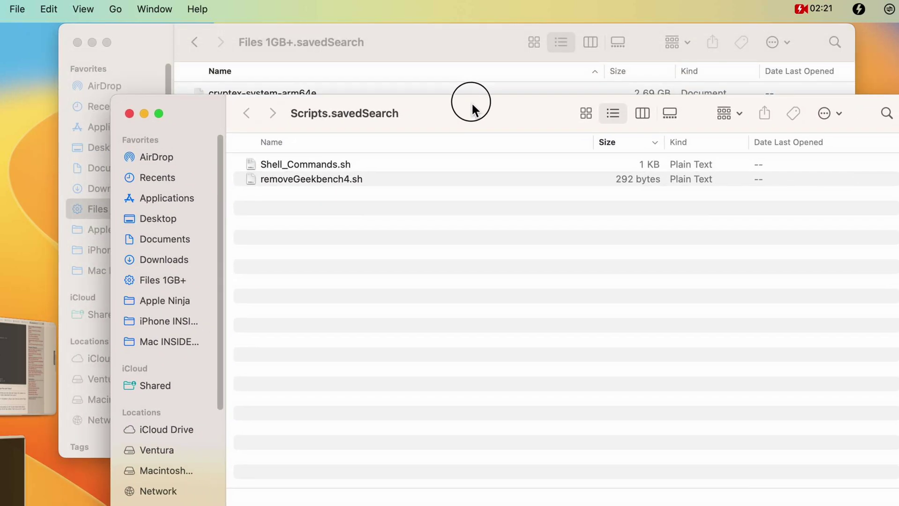
{"action": "left_click", "coordinate": [153, 280]}
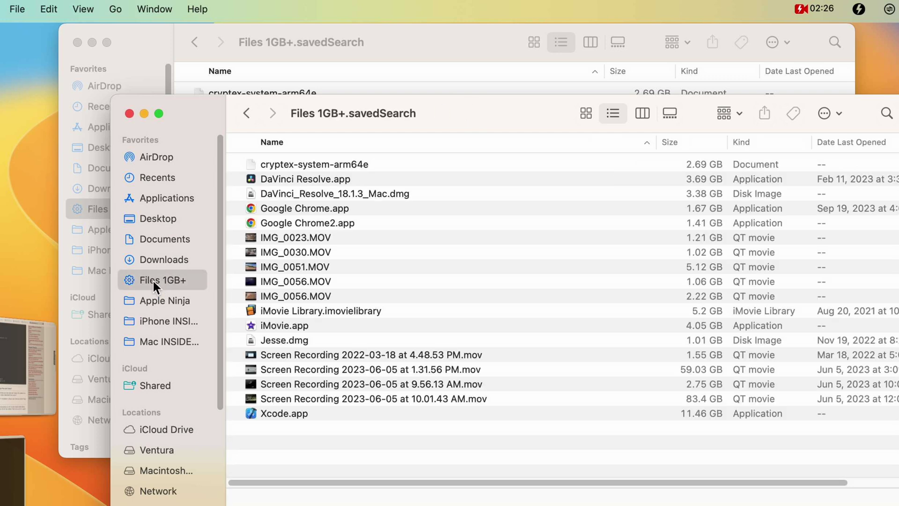
{"action": "right_click", "coordinate": [153, 281]}
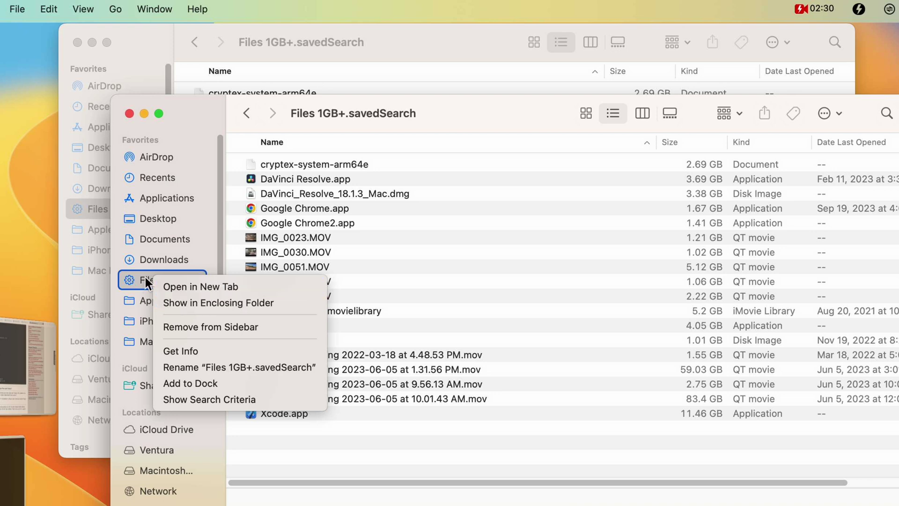
Step: Reveal the Saved Searches folder and move Scripts.savedSearch to the Trash
{"action": "left_click", "coordinate": [220, 303]}
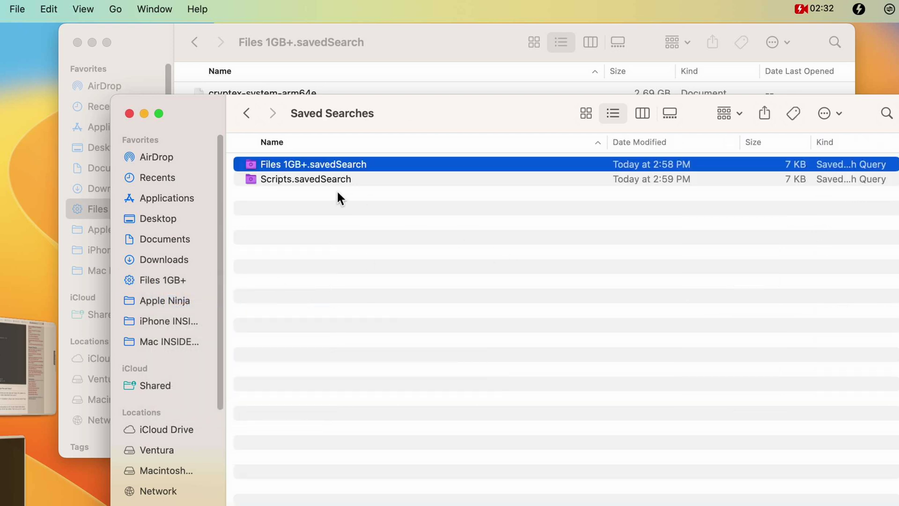
{"action": "left_click", "coordinate": [285, 180]}
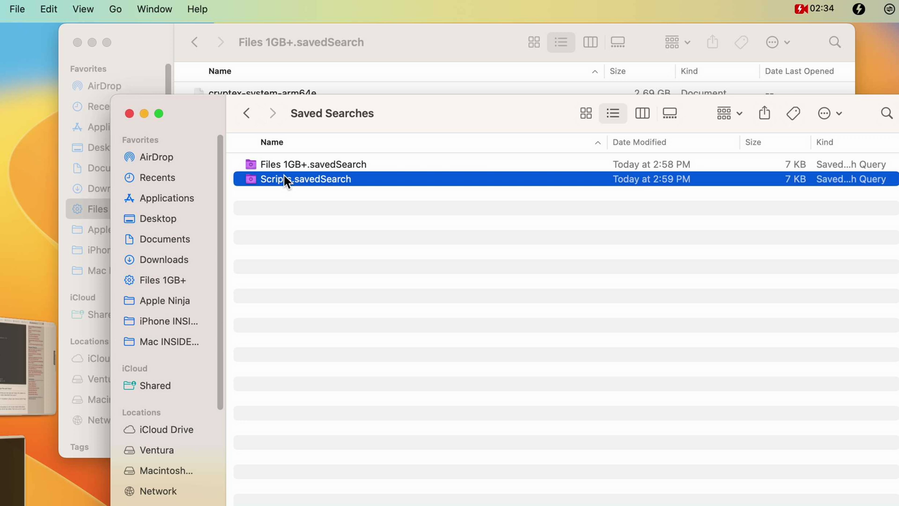
{"action": "key", "text": "super+BackSpace"}
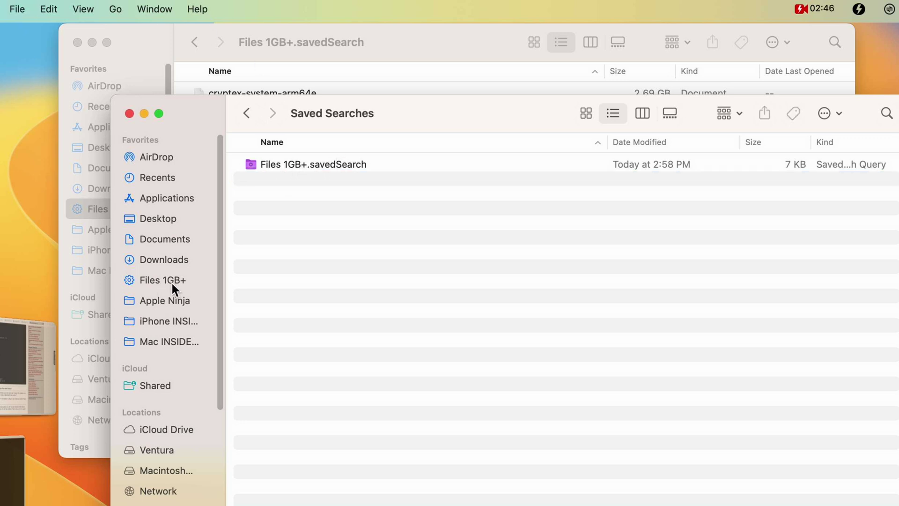
{"action": "left_click", "coordinate": [349, 115], "text": "super"}
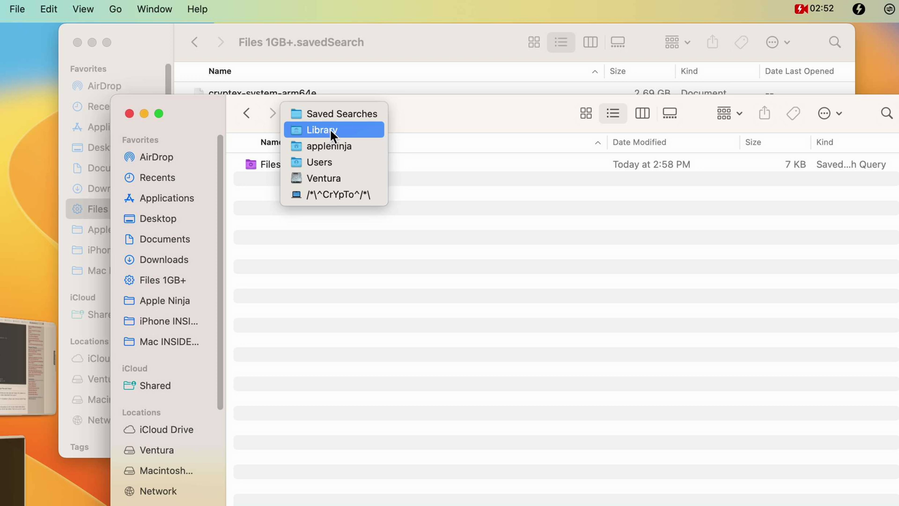
{"action": "left_click", "coordinate": [437, 167]}
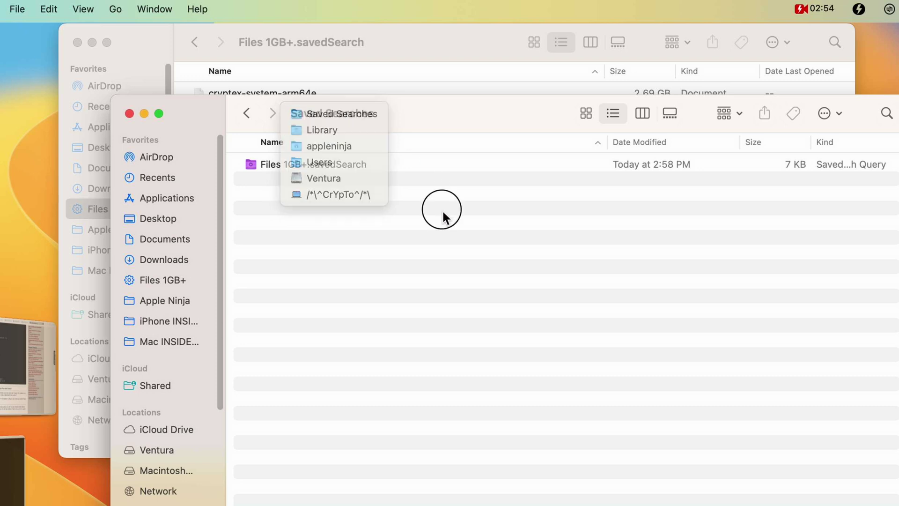
{"action": "left_click_drag", "start_coordinate": [496, 125], "coordinate": [528, 135]}
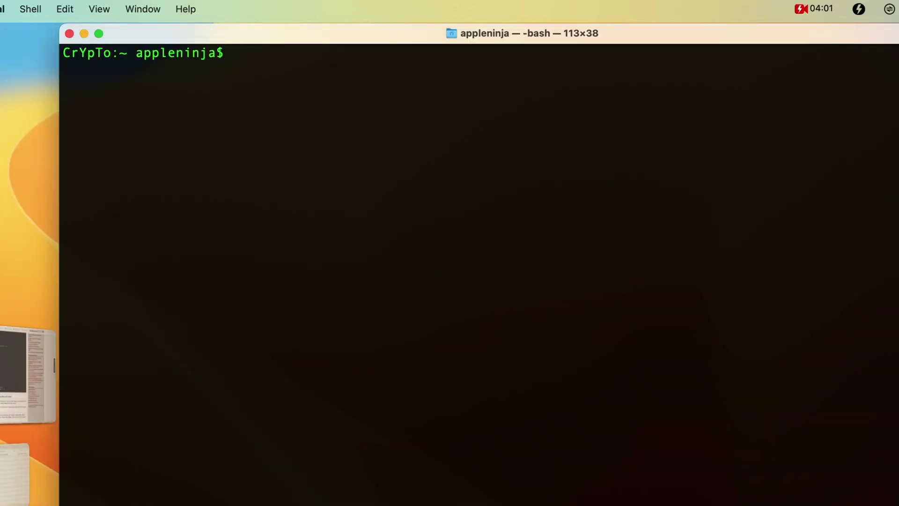
Step: Run sudo find -x / -iname *.sh -exec ls -lha {} 2>/dev/null \; to list every .sh file
{"action": "type", "text": "sudo find -x / "}
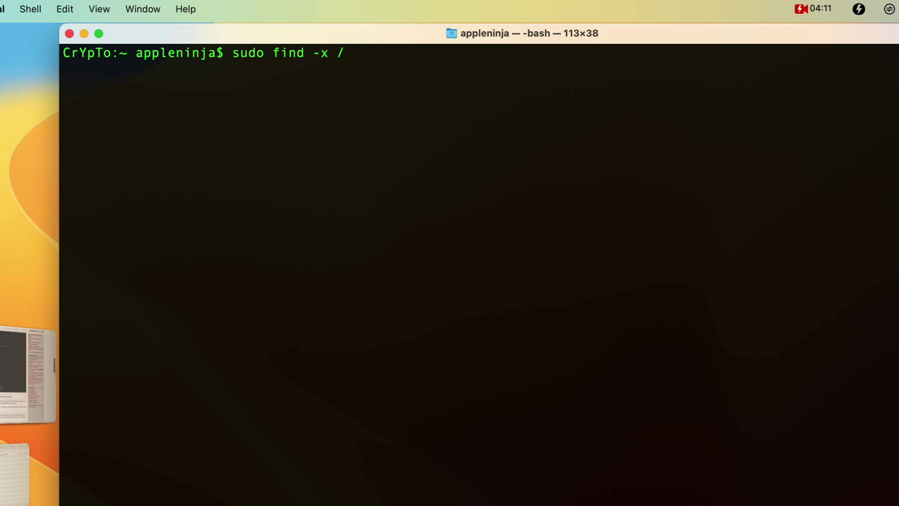
{"action": "type", "text": "-iname *.sh"}
{"action": "type", "text": "-"}
{"action": "key", "text": "BackSpace"}
{"action": "type", "text": "exec ls "}
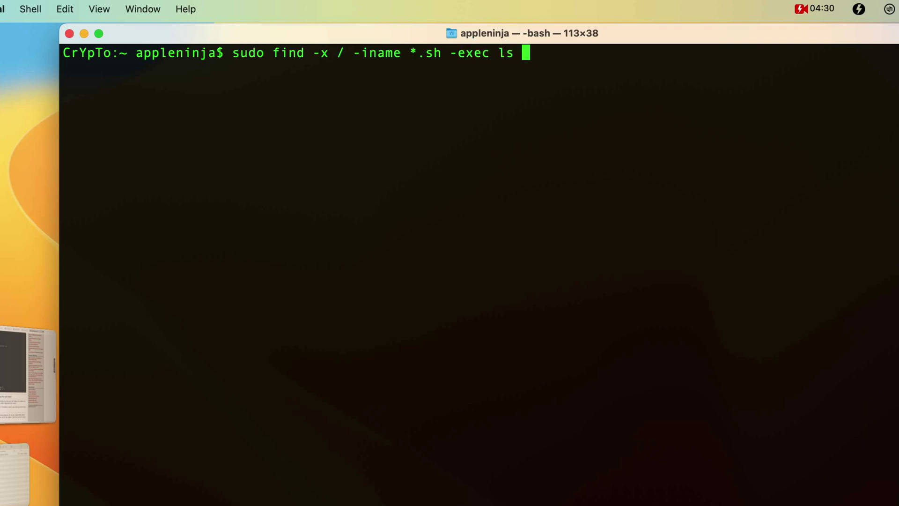
{"action": "type", "text": "-lha "}
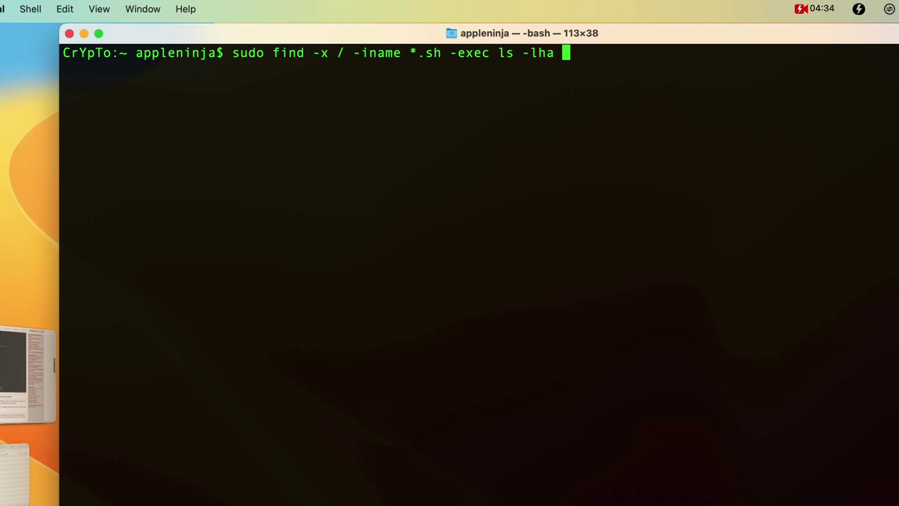
{"action": "type", "text": "{} 2>"}
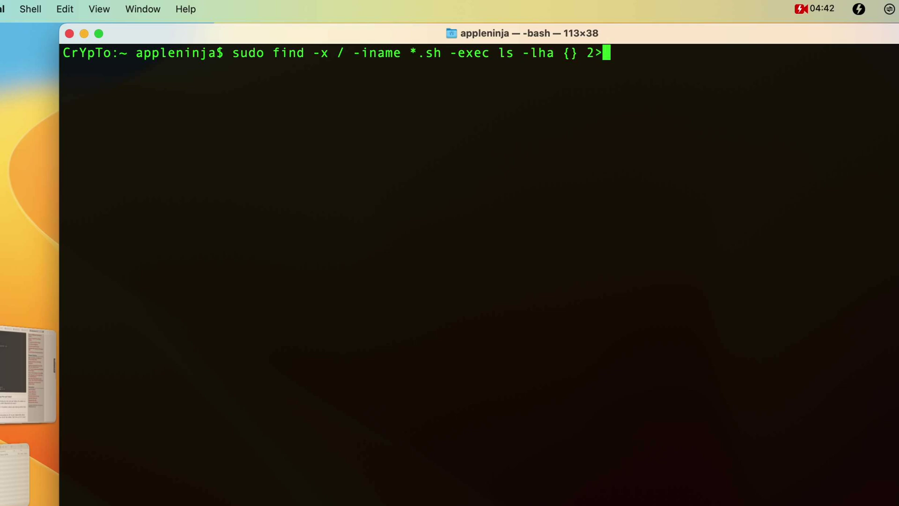
{"action": "type", "text": "/dev/null"}
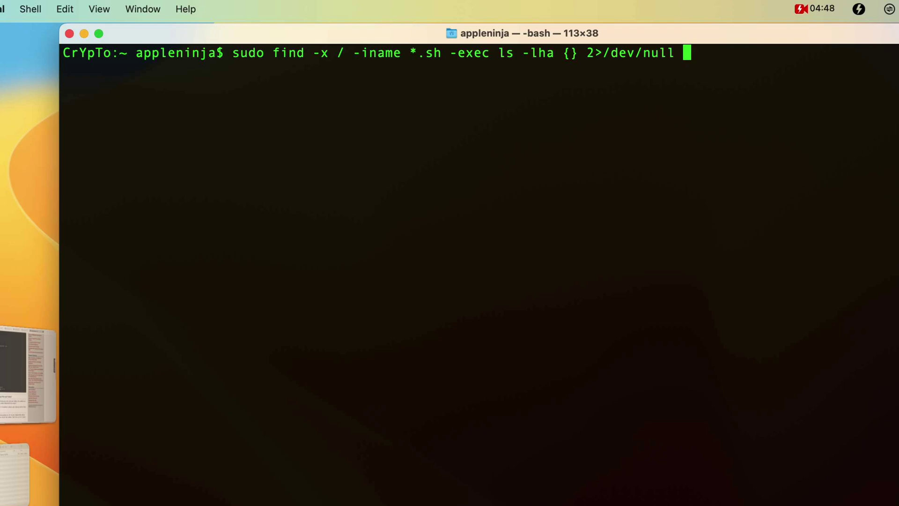
{"action": "type", "text": " \\;"}
{"action": "key", "text": "Return"}
Step: Enter the account password for sudo, then remove ls -lha from the recalled command
{"action": "type", "text": "••••••••••••••"}
{"action": "key", "text": "Return"}
{"action": "key", "text": "BackSpace"}
{"action": "type", "text": ";"}
{"action": "key", "text": "Left"}
{"action": "key", "text": "Left"}
{"action": "key", "text": "Left"}
{"action": "key", "text": "Left"}
{"action": "key", "text": "Left"}
{"action": "key", "text": "Left"}
{"action": "key", "text": "Left"}
{"action": "key", "text": "Left"}
{"action": "key", "text": "Left"}
{"action": "key", "text": "Left"}
{"action": "key", "text": "Left"}
{"action": "key", "text": "Left"}
{"action": "key", "text": "Left"}
{"action": "key", "text": "Left"}
{"action": "key", "text": "Left"}
{"action": "key", "text": "Left"}
{"action": "key", "text": "Left"}
{"action": "key", "text": "Left"}
{"action": "key", "text": "BackSpace"}
{"action": "key", "text": "BackSpace"}
{"action": "key", "text": "BackSpace"}
{"action": "key", "text": "BackSpace"}
{"action": "key", "text": "BackSpace"}
{"action": "key", "text": "BackSpace"}
{"action": "key", "text": "BackSpace"}
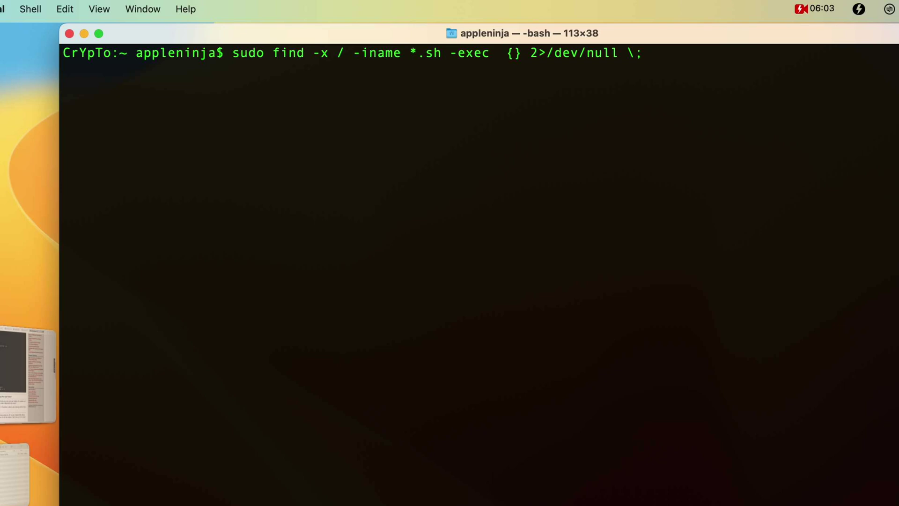
Step: Change the command to -exec cp {} Desktop/Scripts/ 2>/dev/null \; and run it
{"action": "type", "text": "cp"}
{"action": "key", "text": "Right"}
{"action": "key", "text": "Right"}
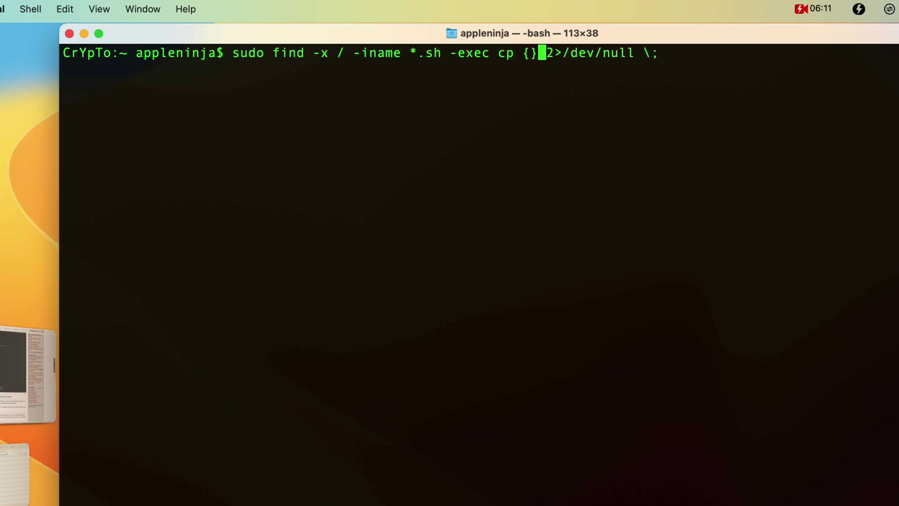
{"action": "key", "text": "Right"}
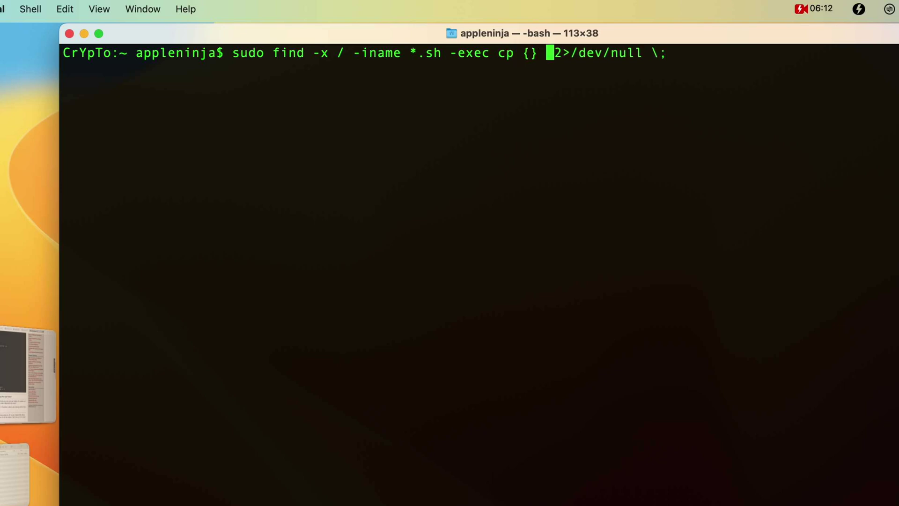
{"action": "type", "text": "Des"}
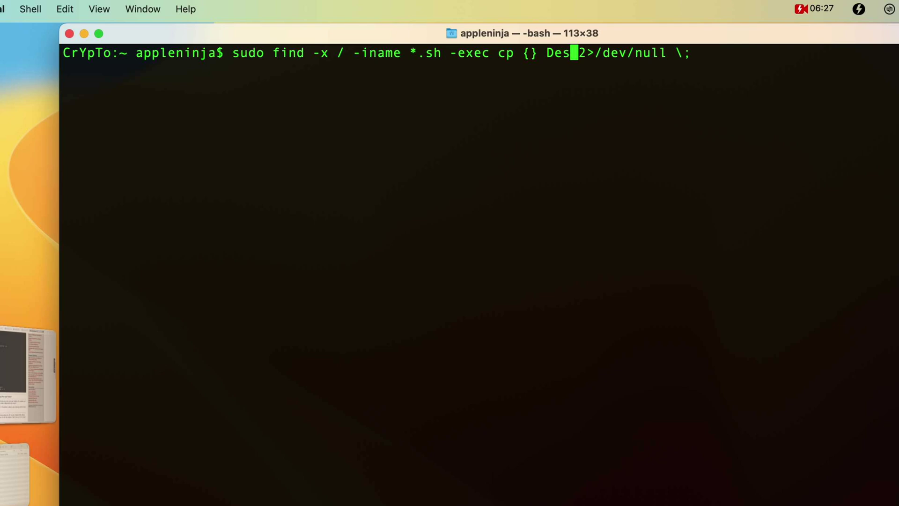
{"action": "key", "text": "Tab"}
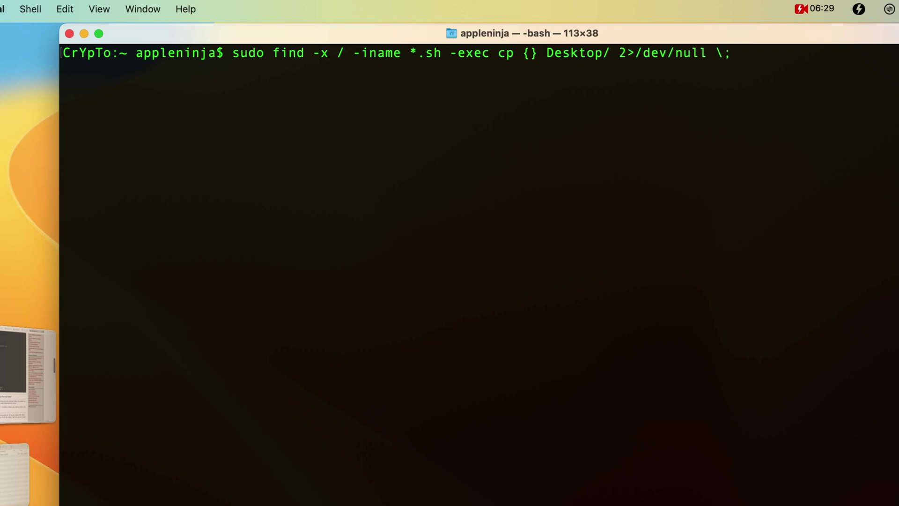
{"action": "type", "text": "Scripts"}
{"action": "type", "text": "/"}
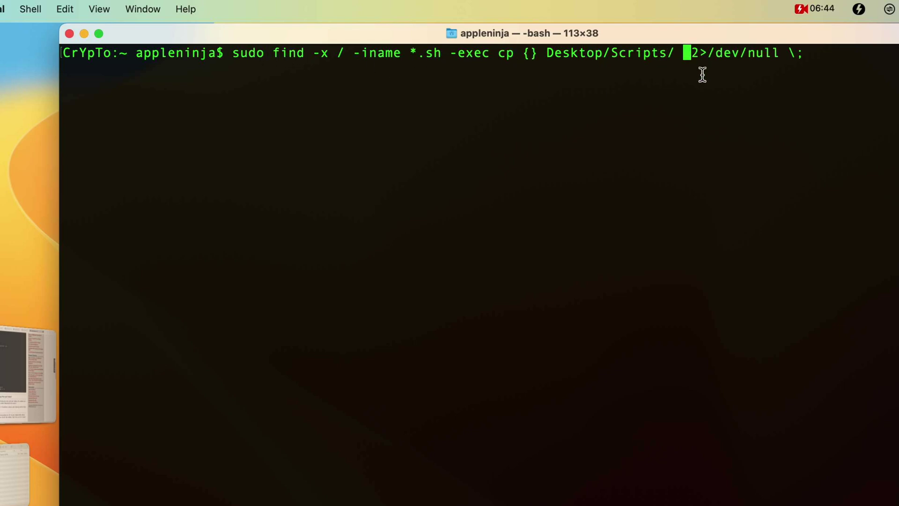
{"action": "key", "text": "Return"}
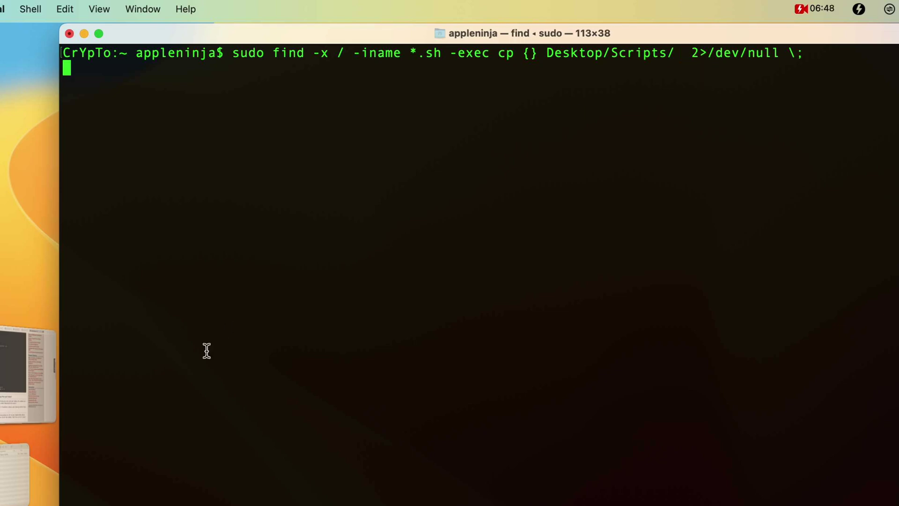
Step: Show the Desktop in Finder and expand the Scripts folder holding the copied .sh files
{"action": "left_click", "coordinate": [16, 481]}
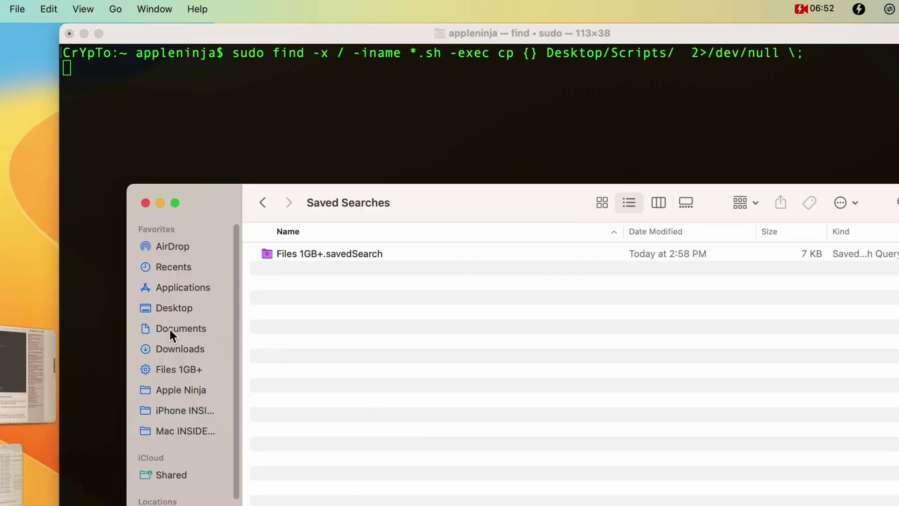
{"action": "left_click", "coordinate": [170, 308]}
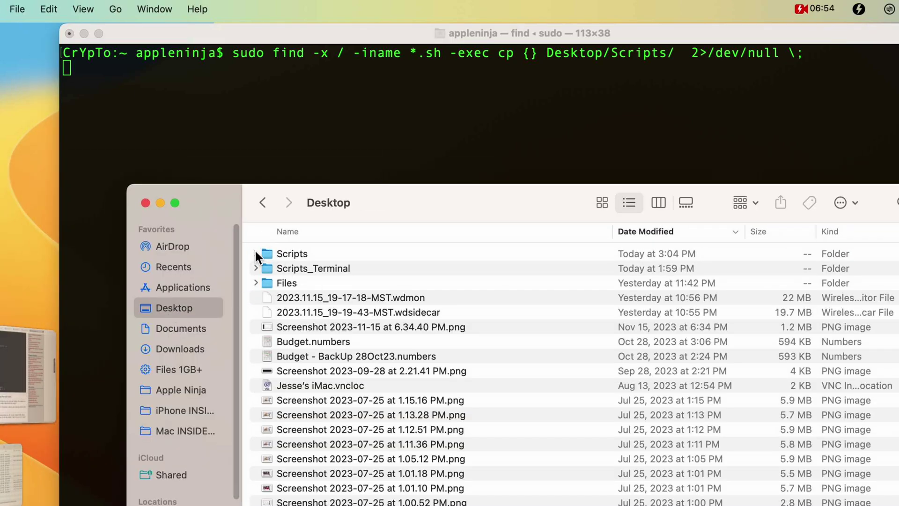
{"action": "left_click", "coordinate": [253, 253]}
{"action": "left_click", "coordinate": [255, 252]}
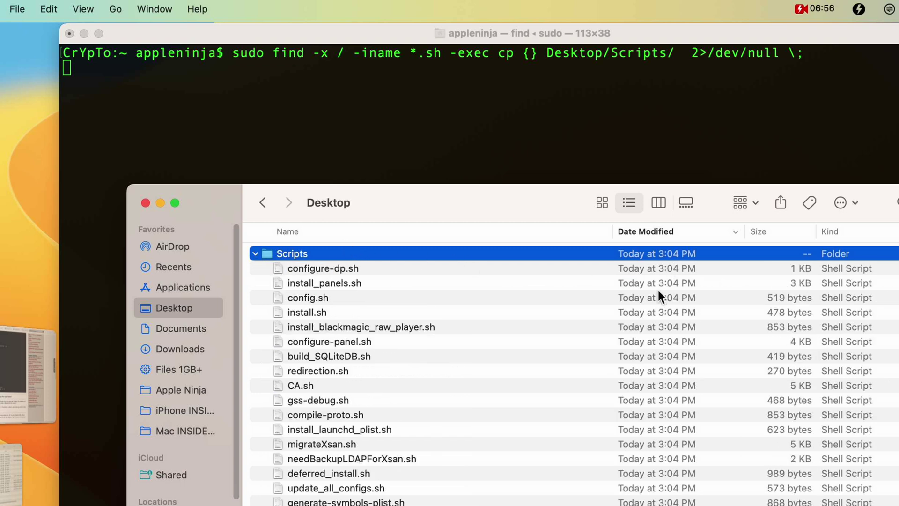